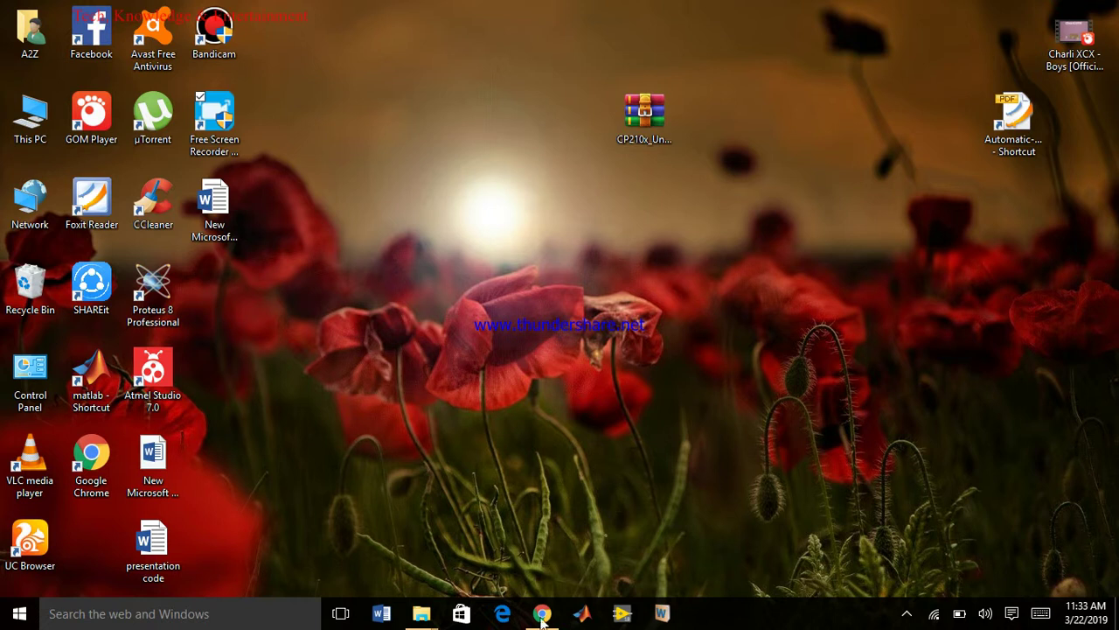
Step: Switch to Chrome and review the Sunrom product page's feature list and the USB-TTL UART Module - CP2102 title
left_click(542, 613)
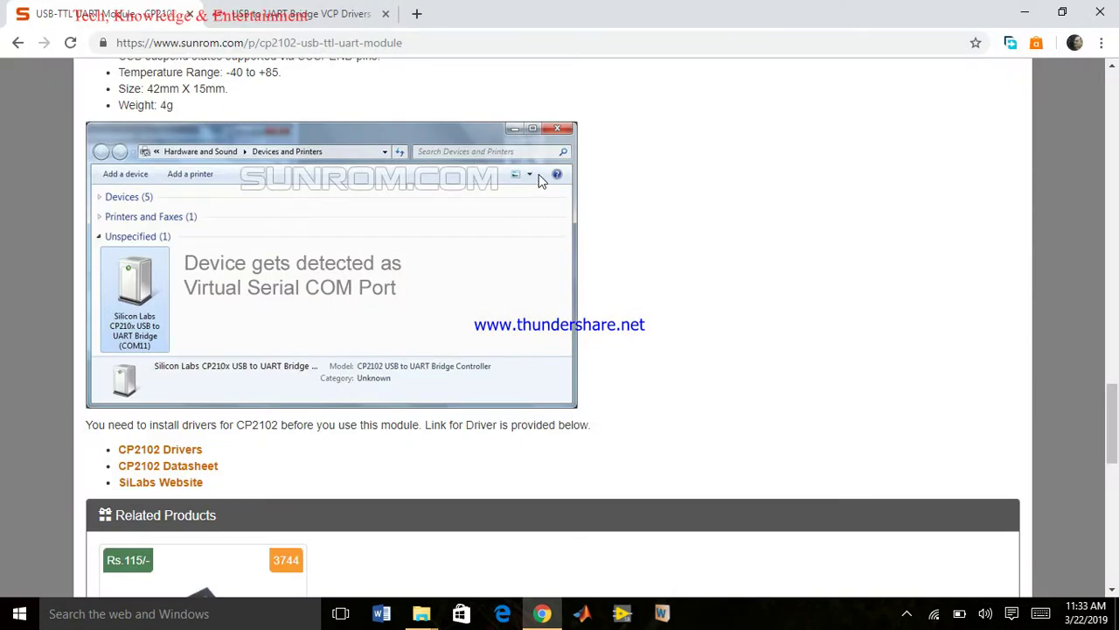
left_click(1113, 70)
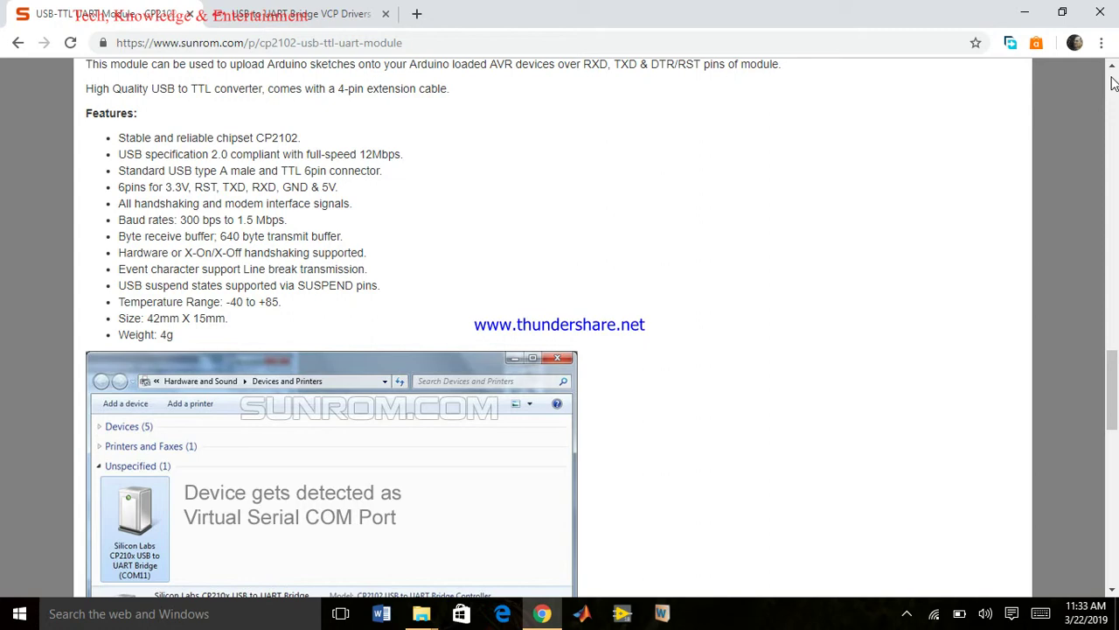
left_click(1112, 83)
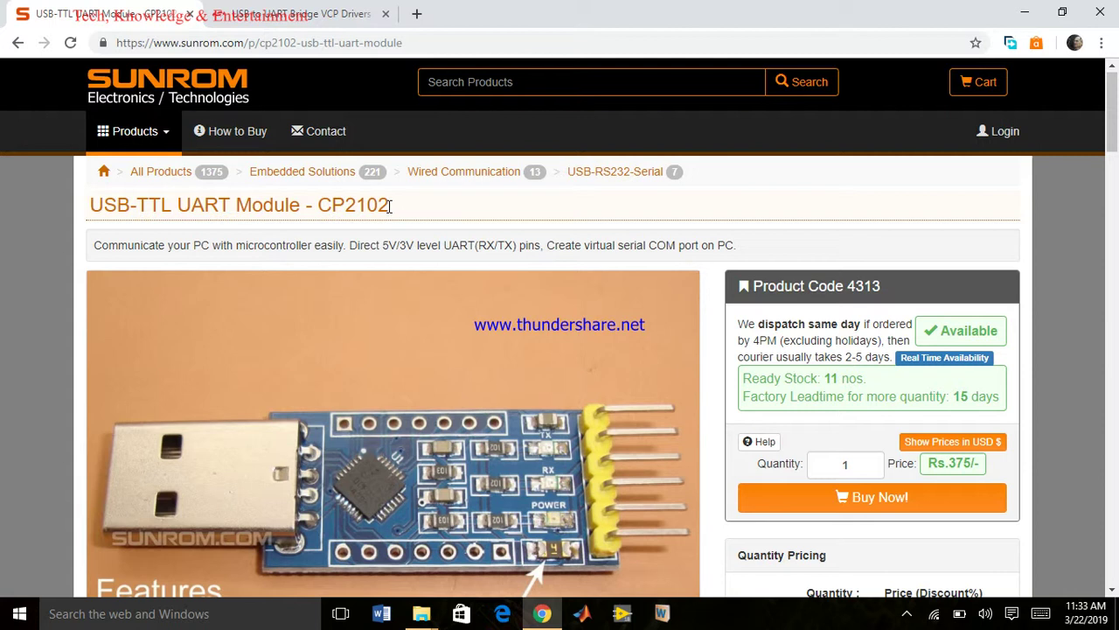
left_click_drag(390, 206, 84, 221)
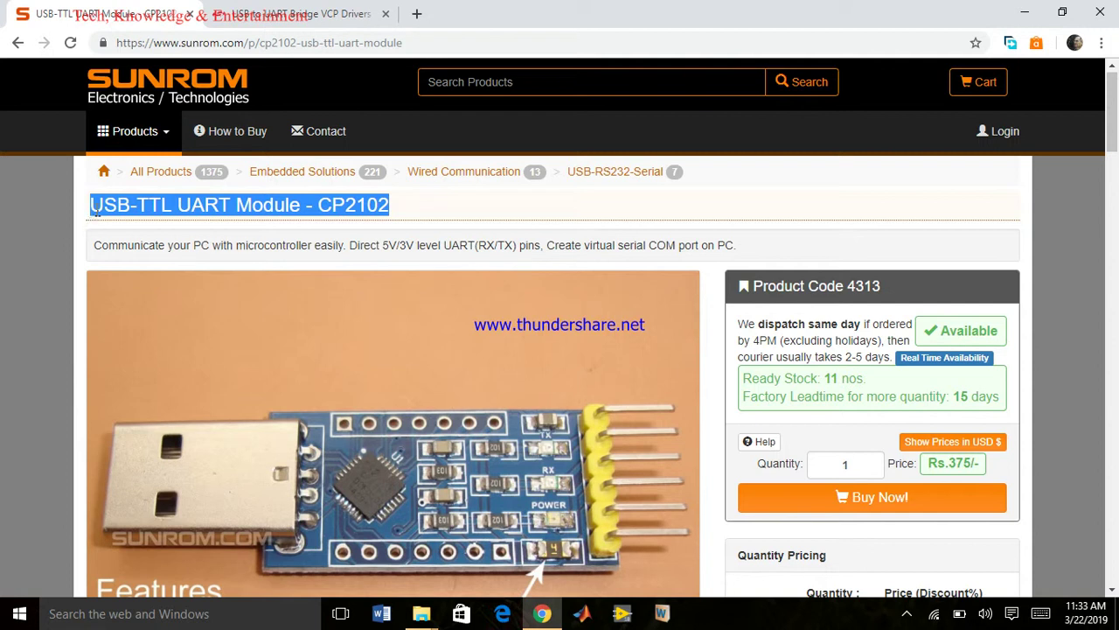
left_click(303, 312)
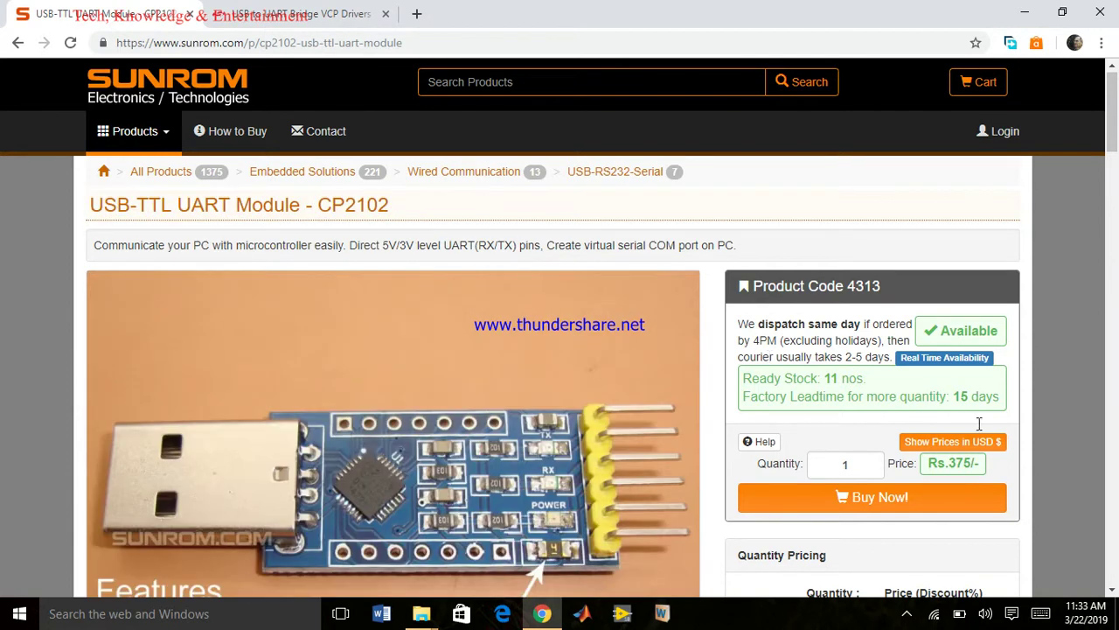
Step: Examine the CP2102 module's photo, pricing and downloads sections, and the product page's web address
left_click(1113, 592)
scroll(1113, 591, "down", 2)
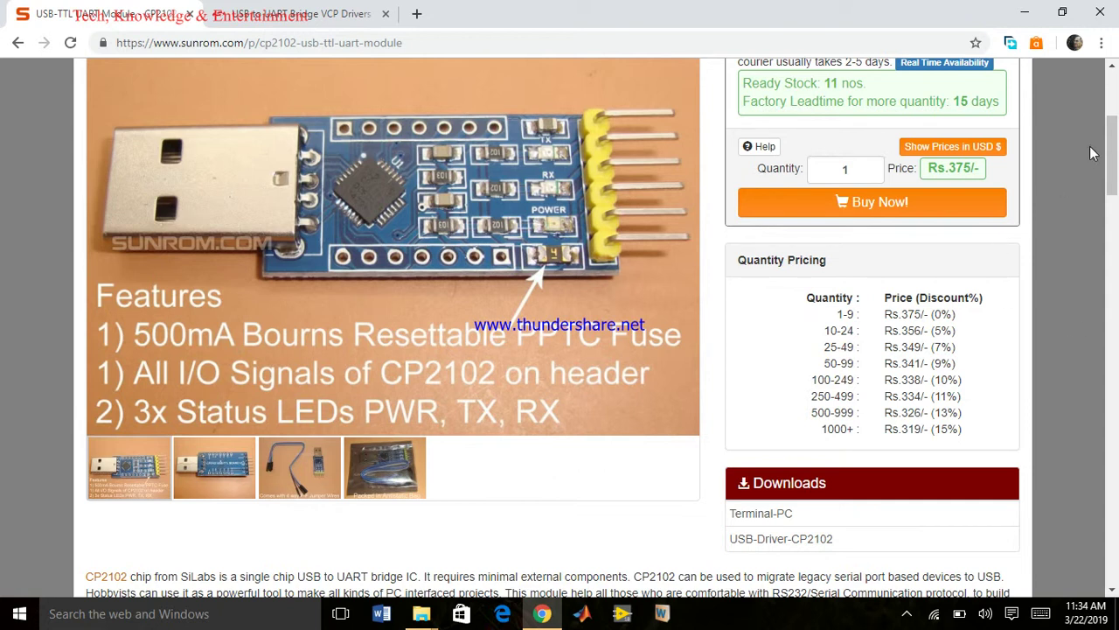
left_click(1114, 83)
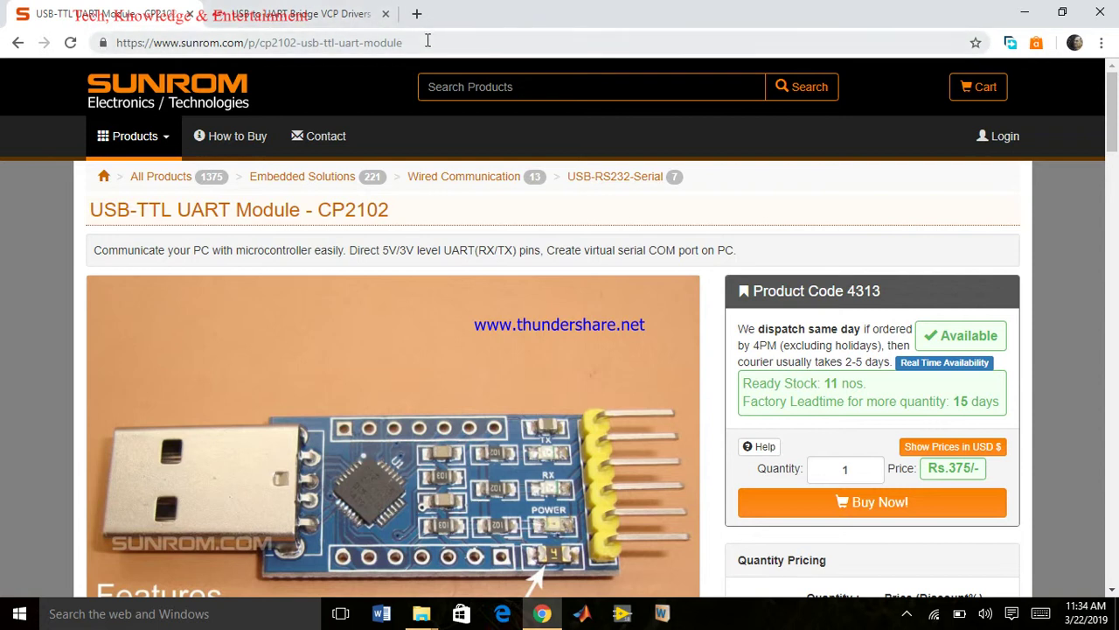
left_click_drag(422, 42, 102, 47)
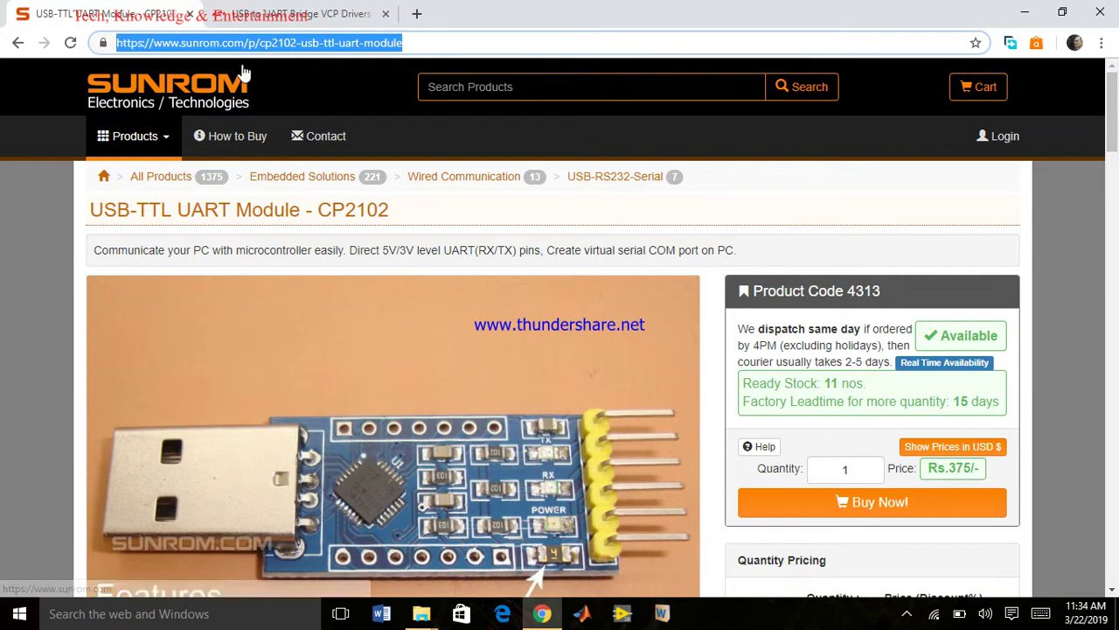
left_click(25, 202)
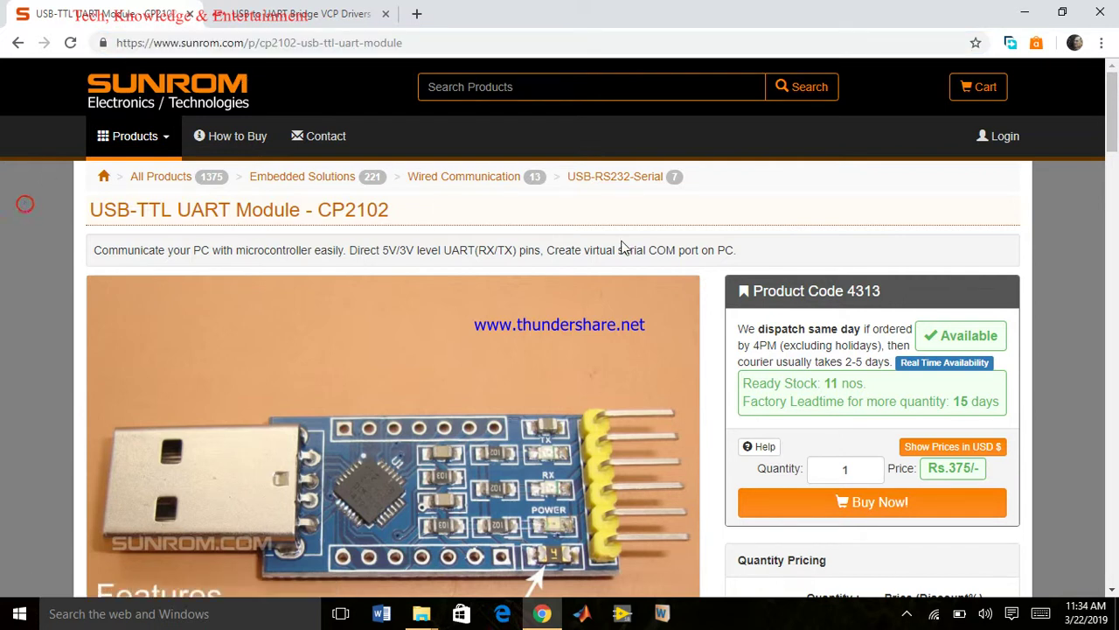
Step: Review the CP2102 module's pinouts, system diagram, features and driver links on the product page
left_click(1111, 592)
left_click_drag(1111, 592, 1111, 592)
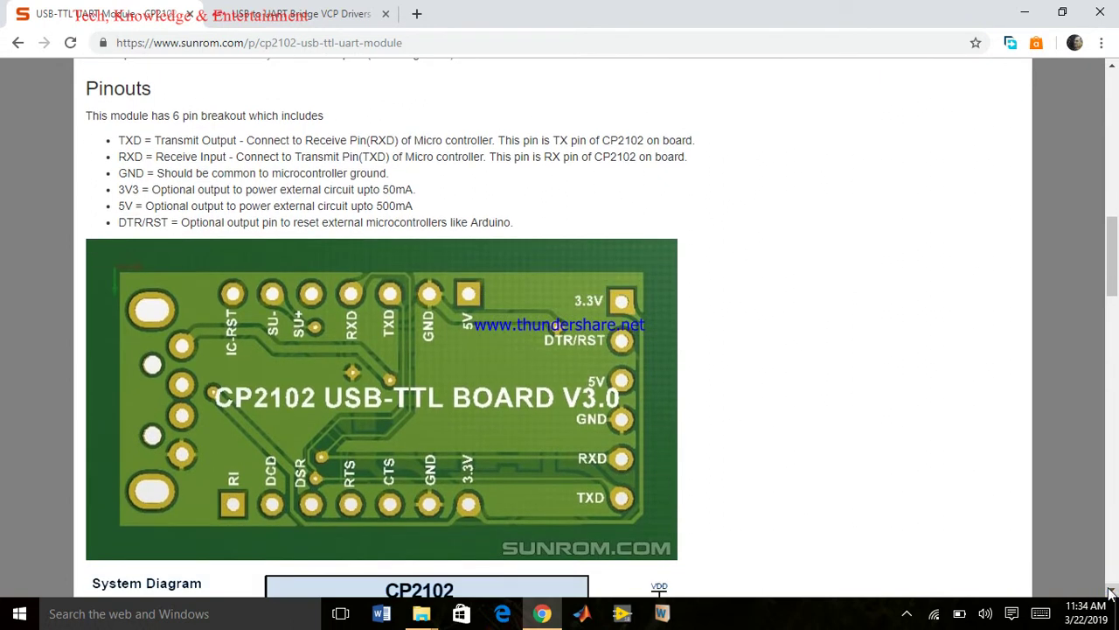
left_click_drag(1111, 592, 1111, 591)
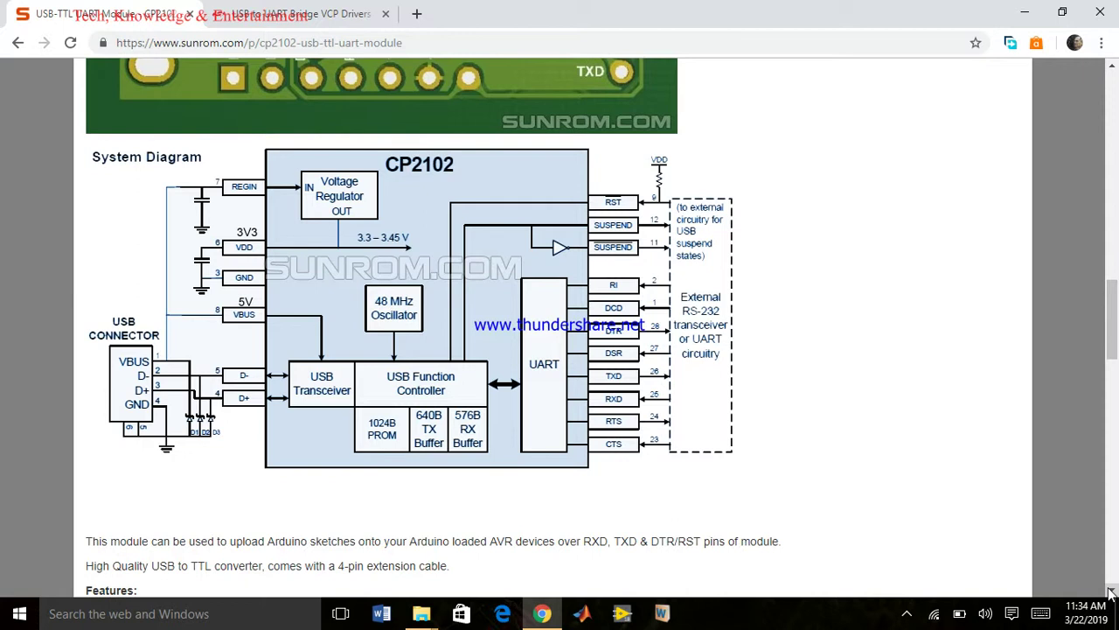
left_click_drag(1112, 592, 1111, 592)
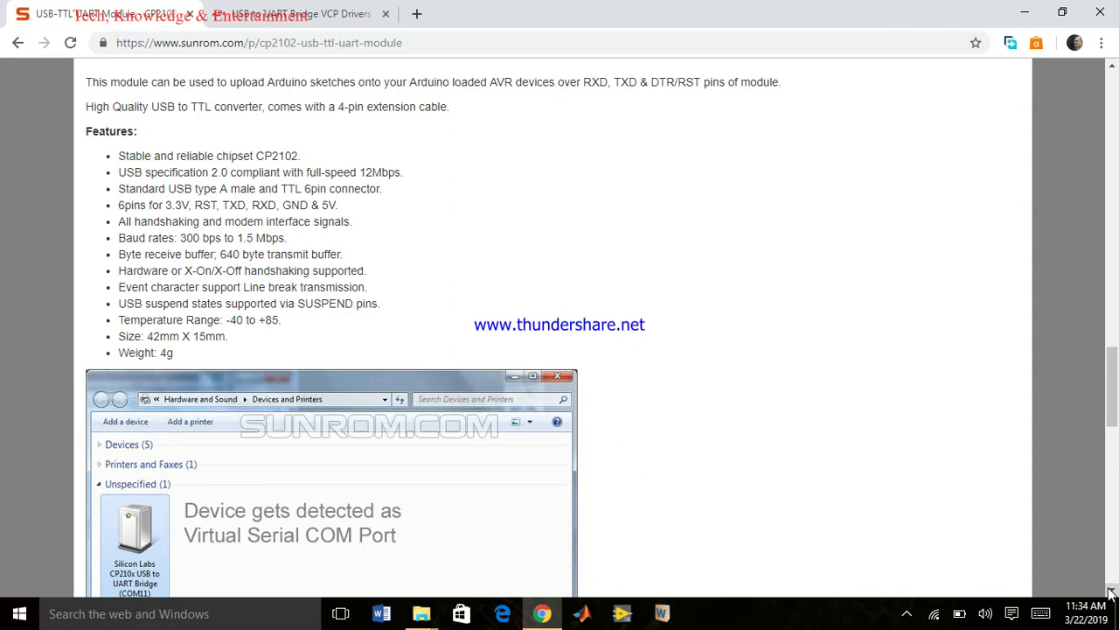
left_click(1110, 591)
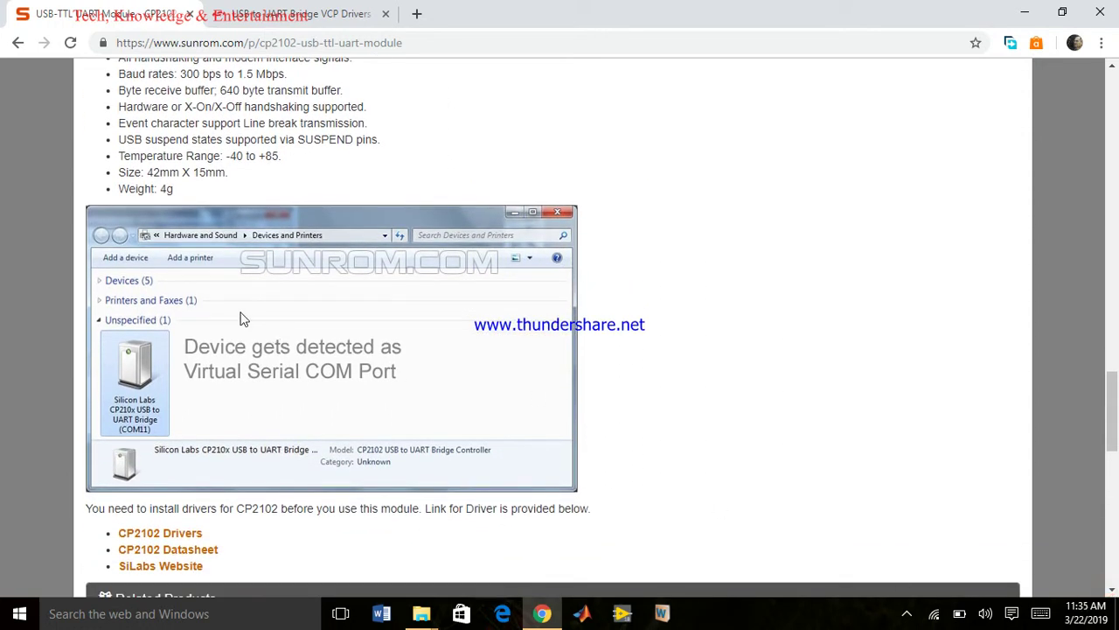
left_click(1113, 592)
scroll(1113, 592, "down", 3)
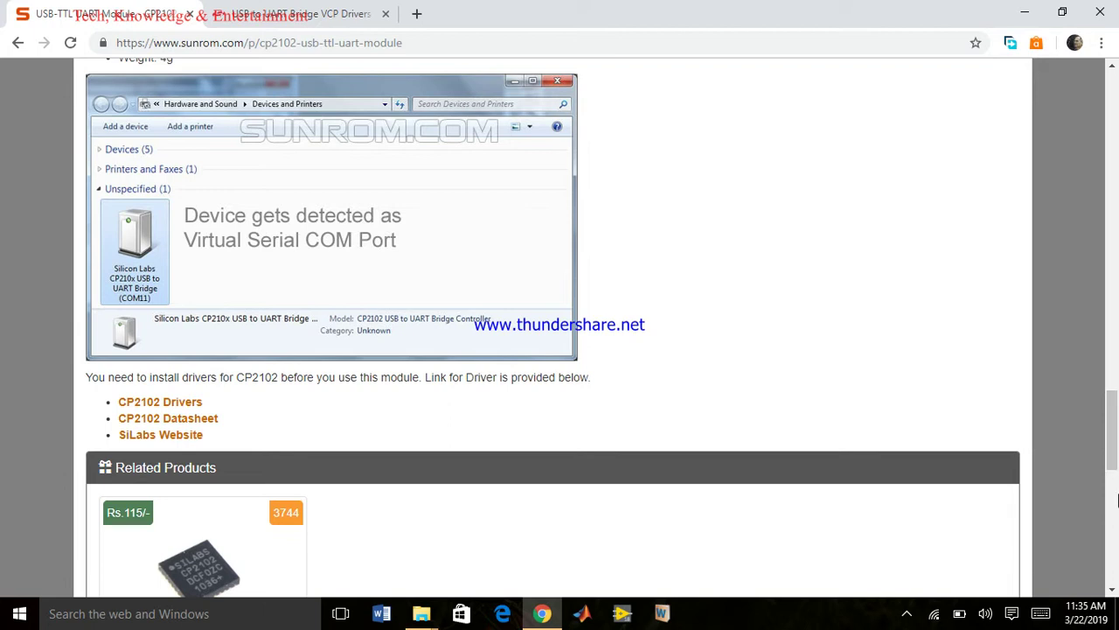
Step: Review the Windows driver downloads on the Silicon Labs CP210x VCP Drivers page, and return to the desktop
left_click(291, 17)
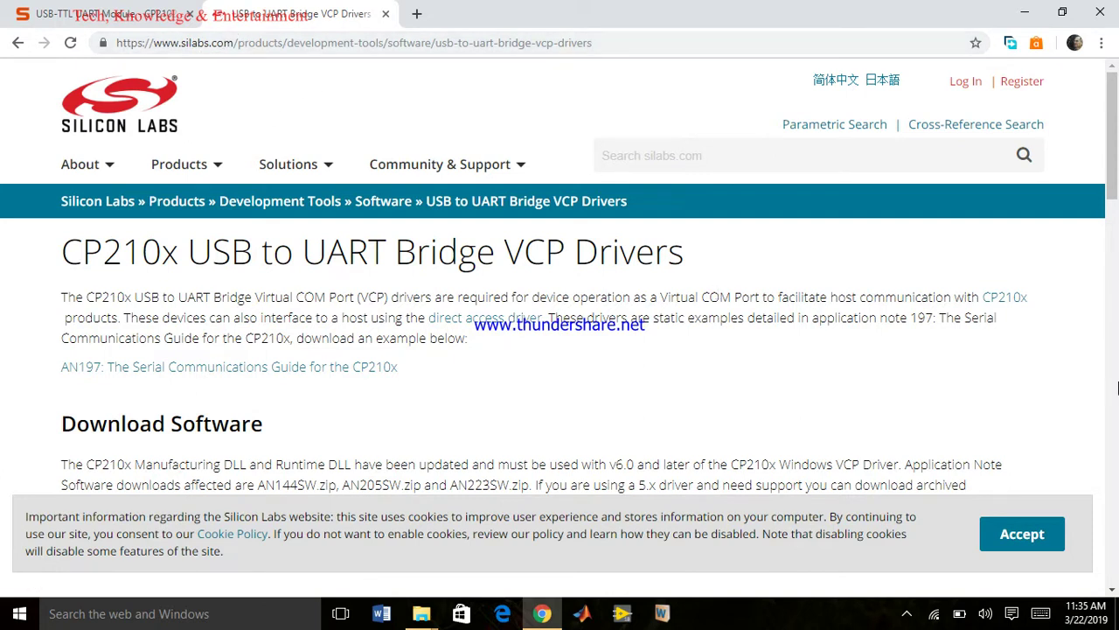
left_click(1112, 592)
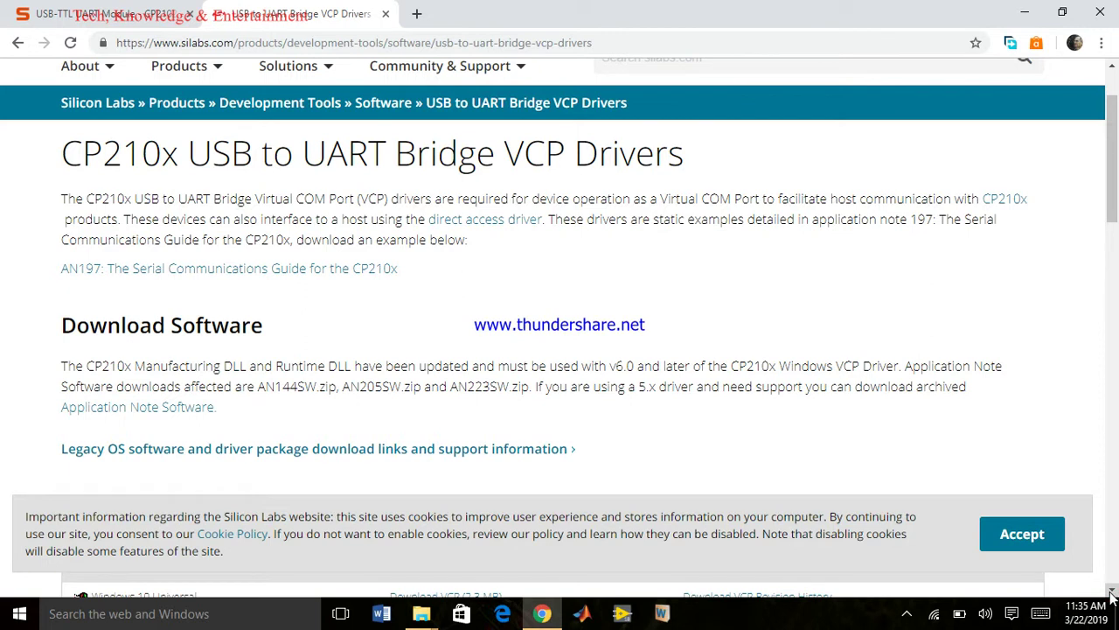
left_click(1112, 593)
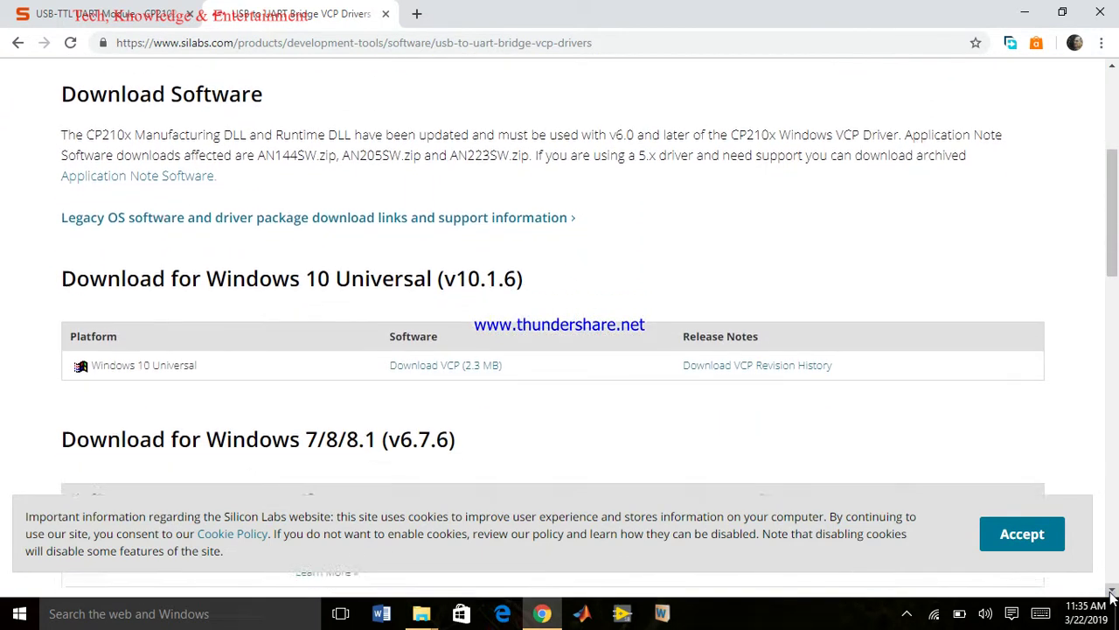
left_click(1112, 593)
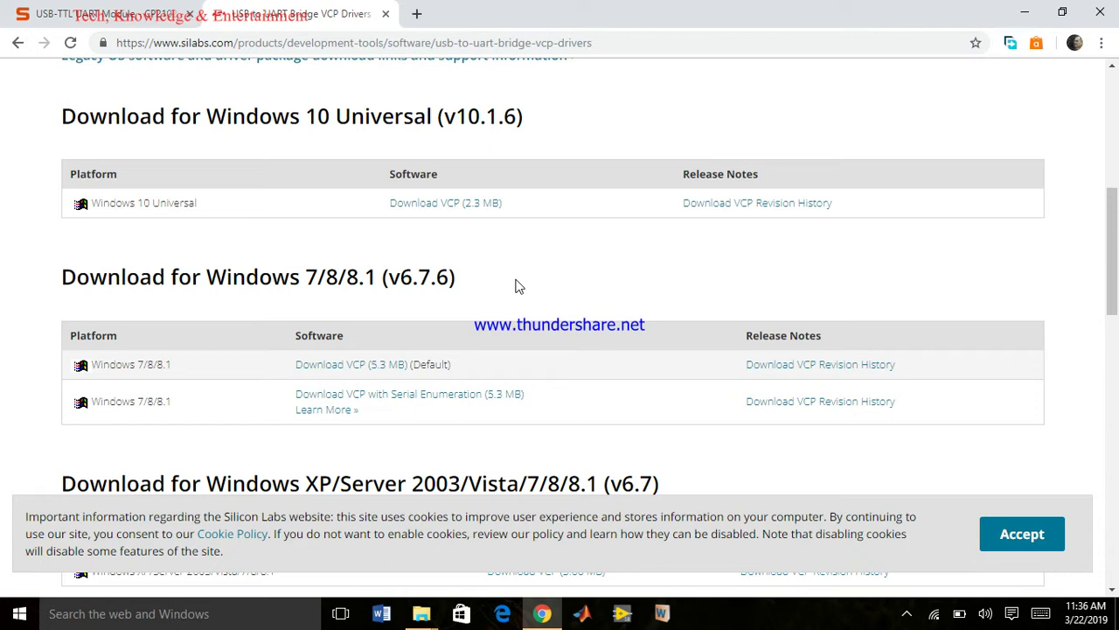
left_click(1025, 10)
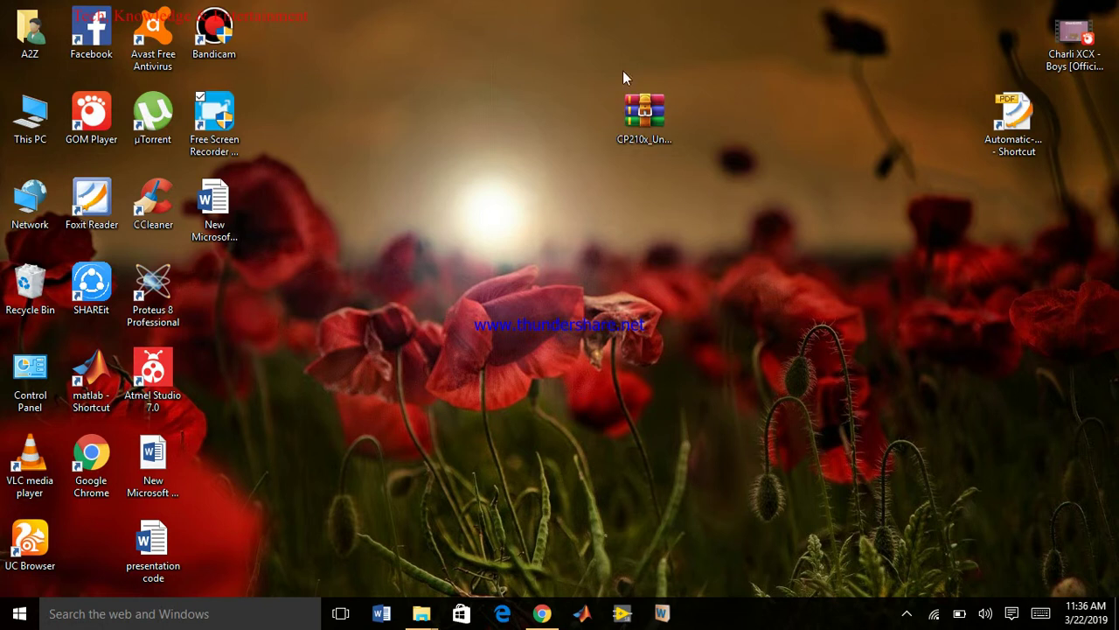
Step: Open CP210x_Universal_Windows_Driver.zip from the desktop, locate the first CP210x VCP installer application inside, and minimize the archive
left_click_drag(592, 76, 695, 152)
left_click(632, 204)
left_click(657, 115)
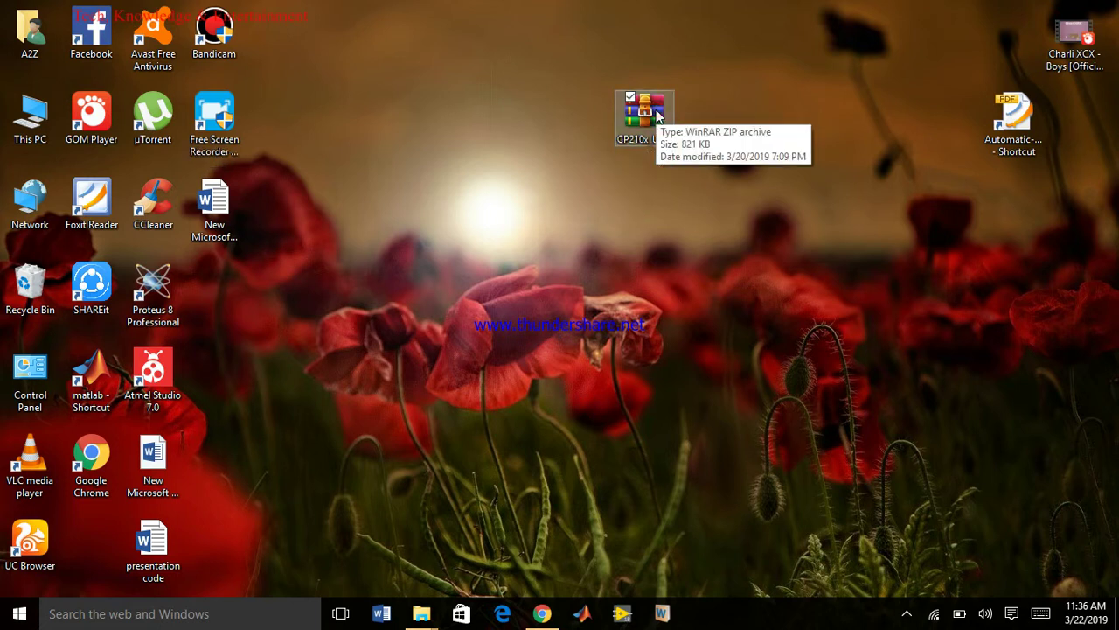
double_click(658, 115)
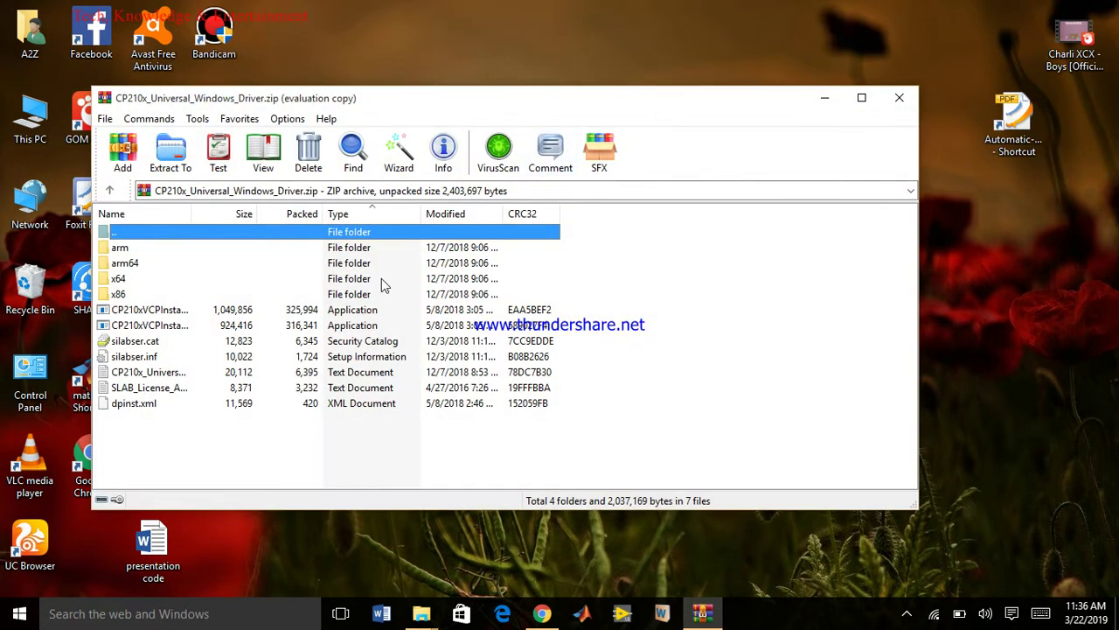
left_click(214, 311)
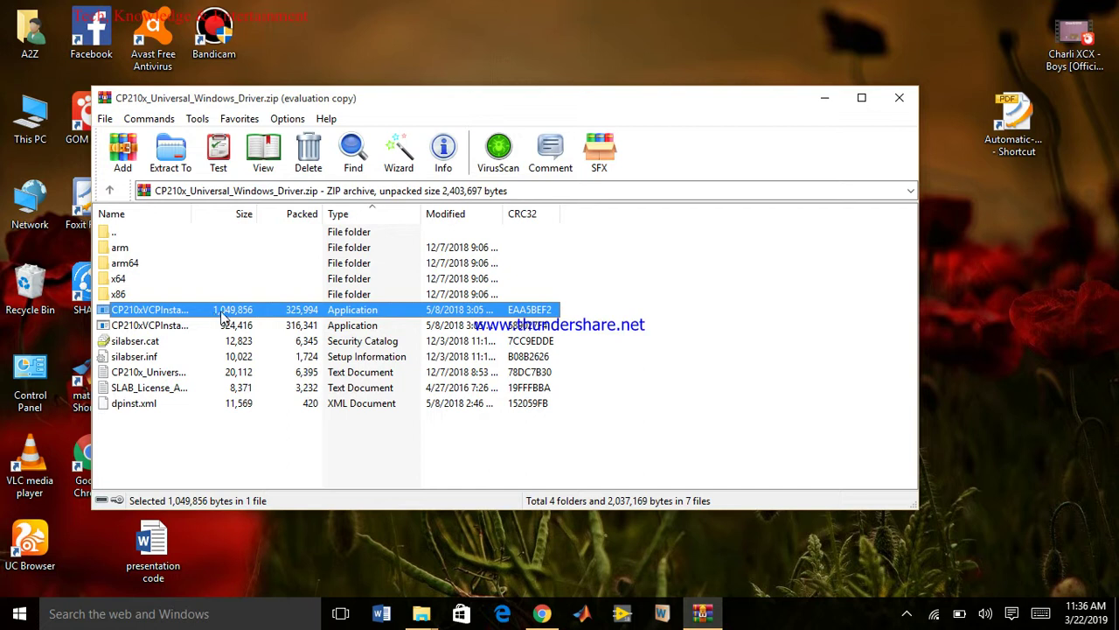
left_click(824, 98)
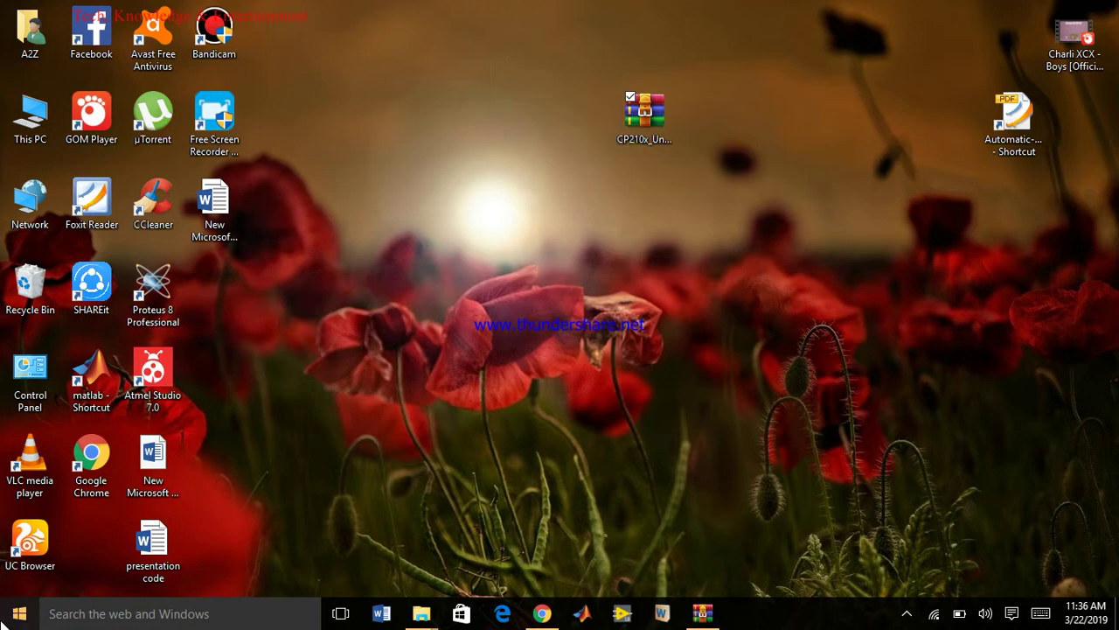
Step: Open Device Manager in full screen, examine the listed devices under Other devices, and minimize it
right_click(8, 620)
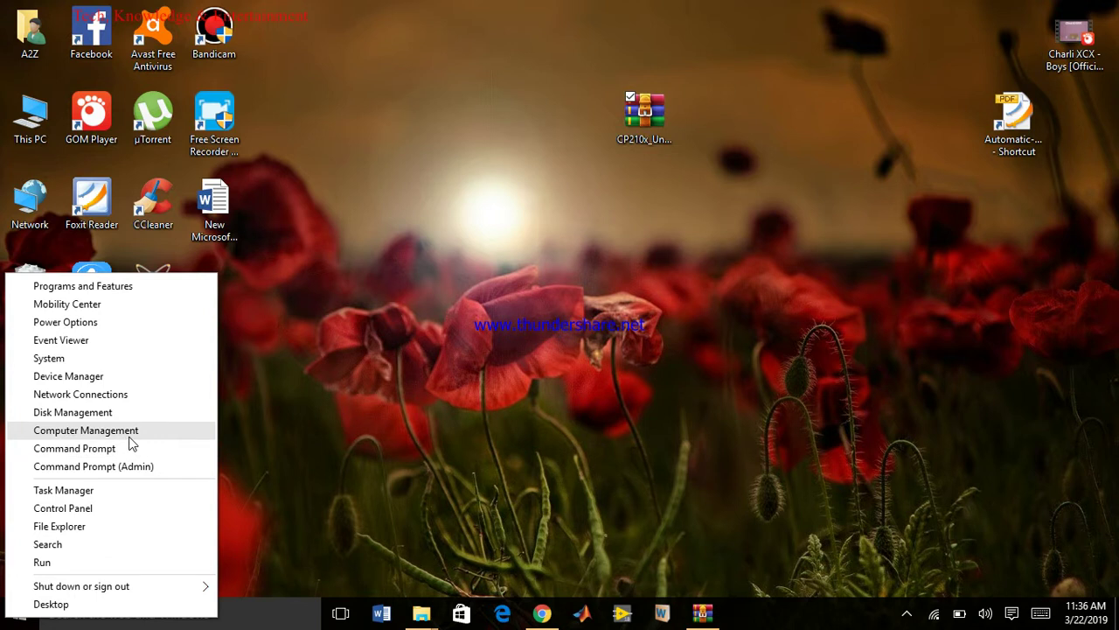
left_click(155, 385)
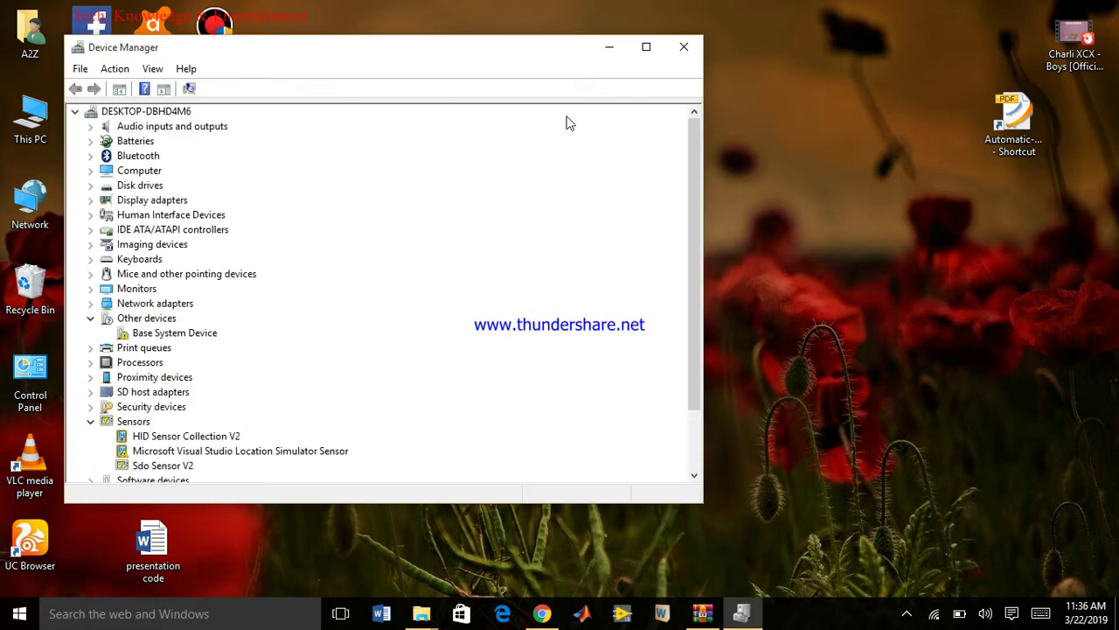
left_click(647, 48)
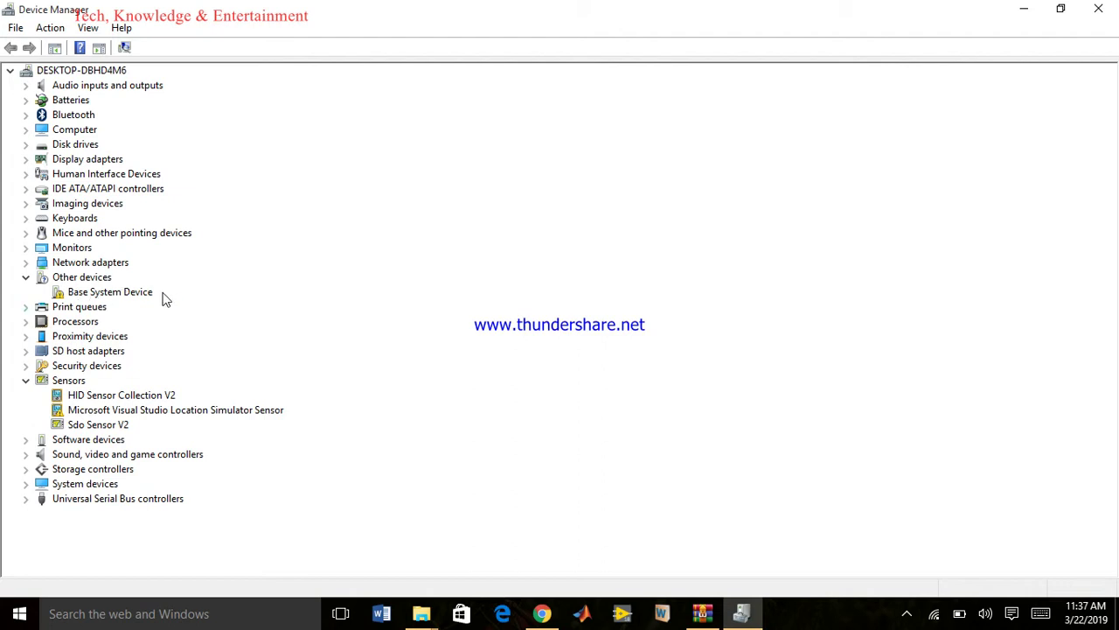
left_click(1026, 10)
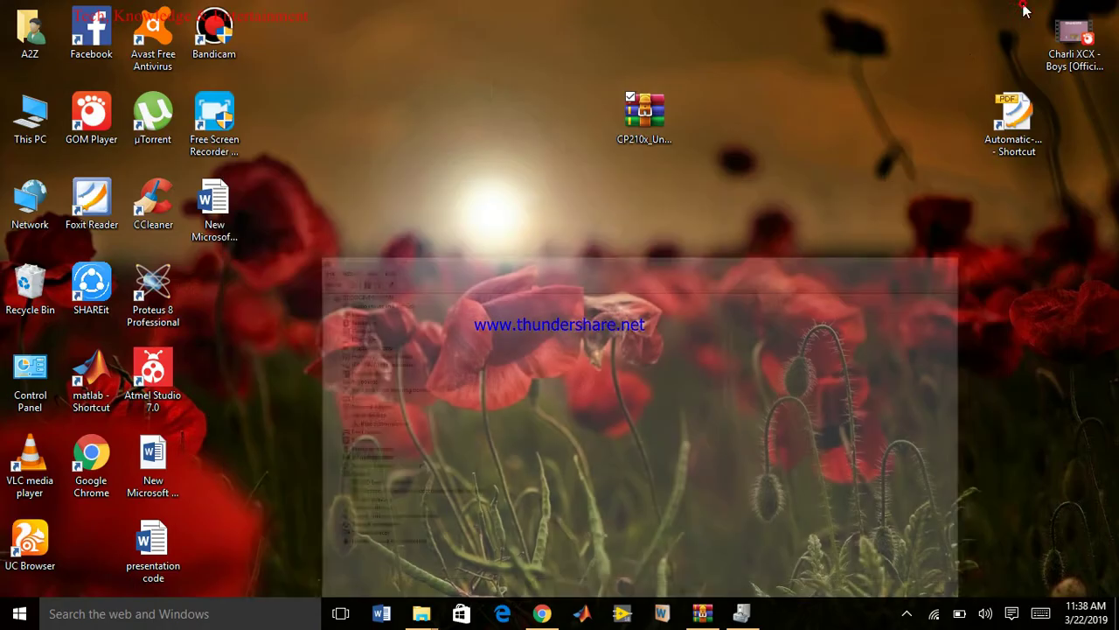